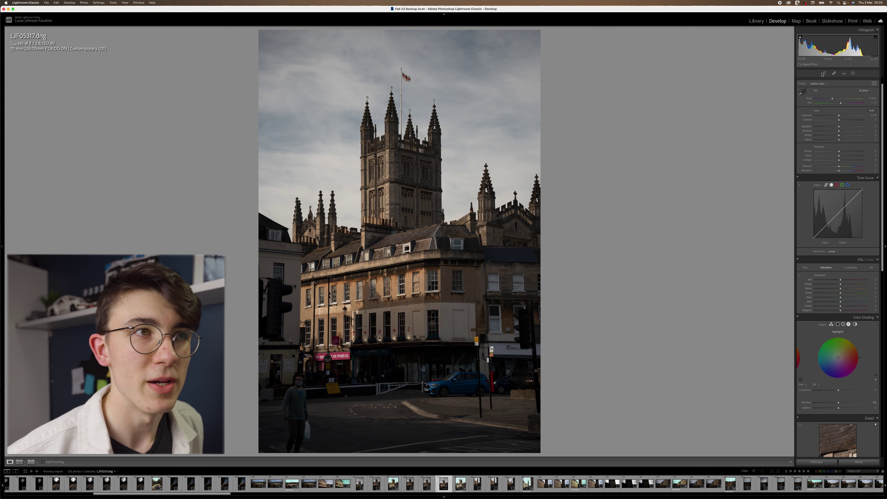
# Step: Set the crop to a 4 x 5 aspect and frame the abbey, trimming sky and road
pyautogui.click(824, 73)
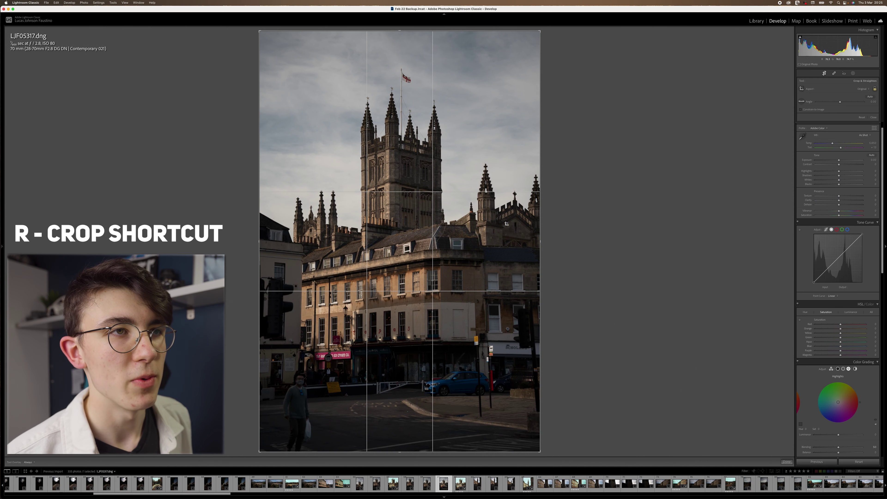
pyautogui.click(863, 90)
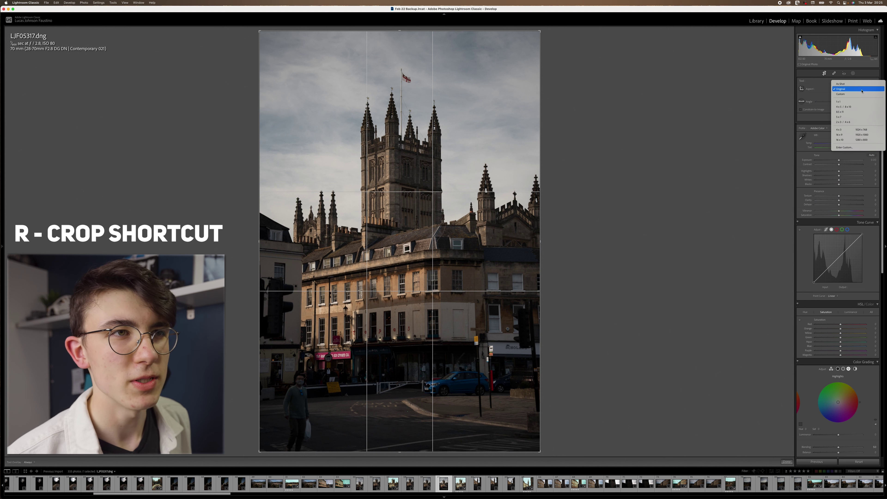
pyautogui.click(857, 106)
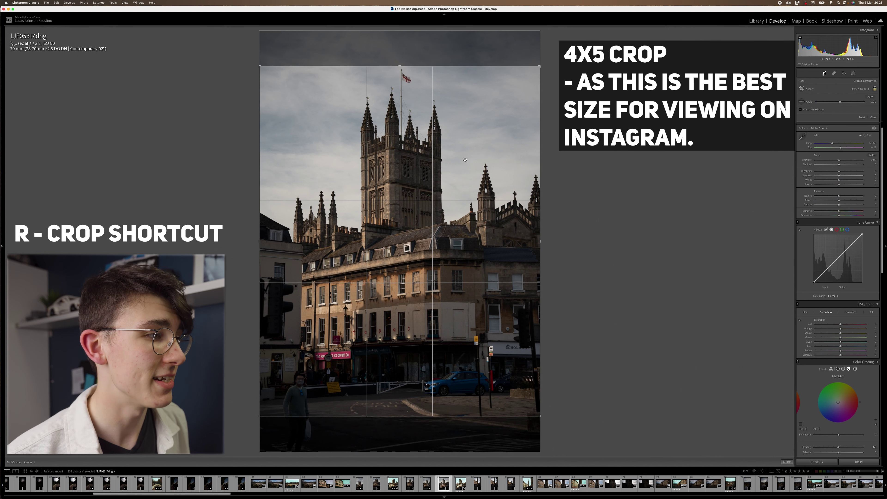
pyautogui.click(429, 192)
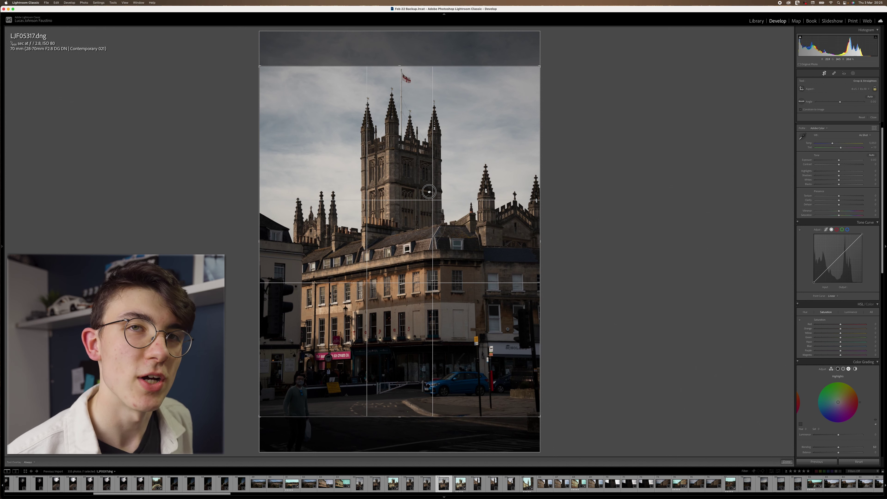
pyautogui.moveTo(429, 191); pyautogui.dragTo(432, 192)
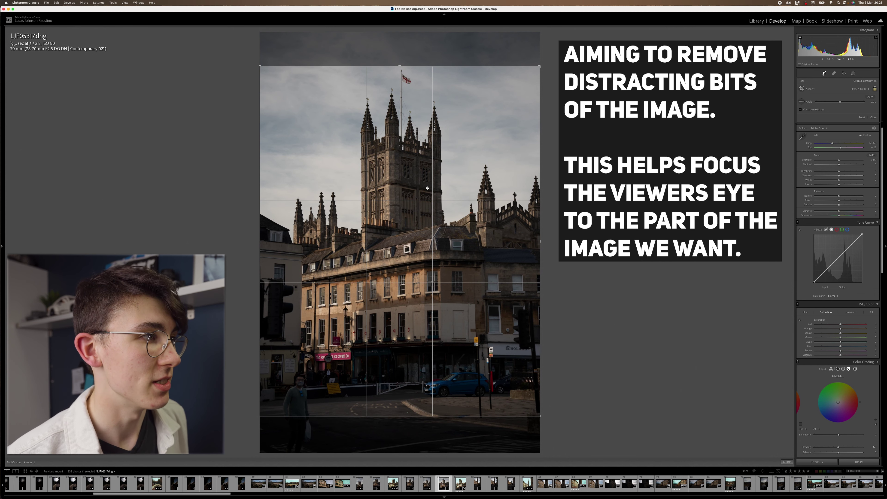
pyautogui.moveTo(427, 188); pyautogui.dragTo(428, 190)
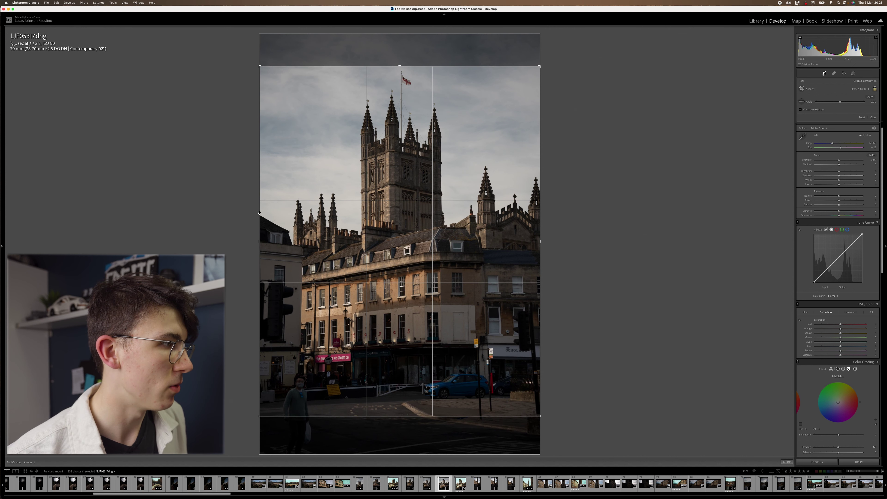
pyautogui.moveTo(259, 236); pyautogui.dragTo(270, 243)
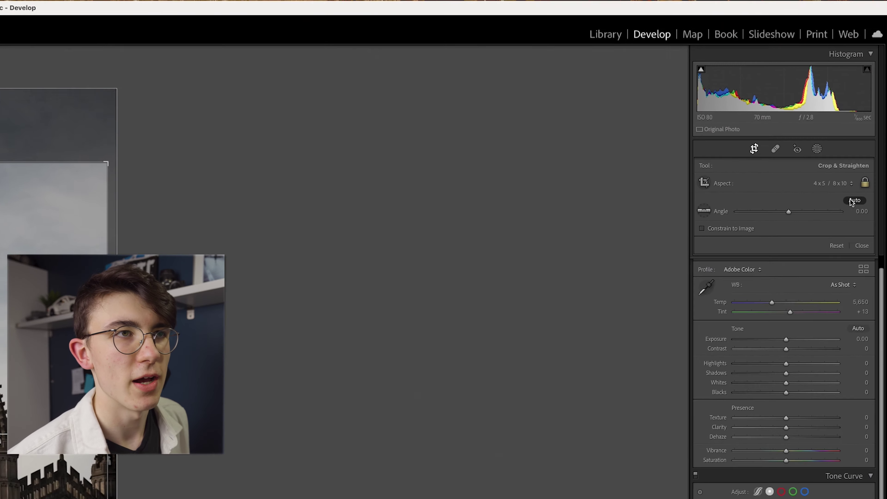
# Step: Auto-straighten the photo to a 0.72 angle and commit the 4 x 5 crop
pyautogui.click(852, 201)
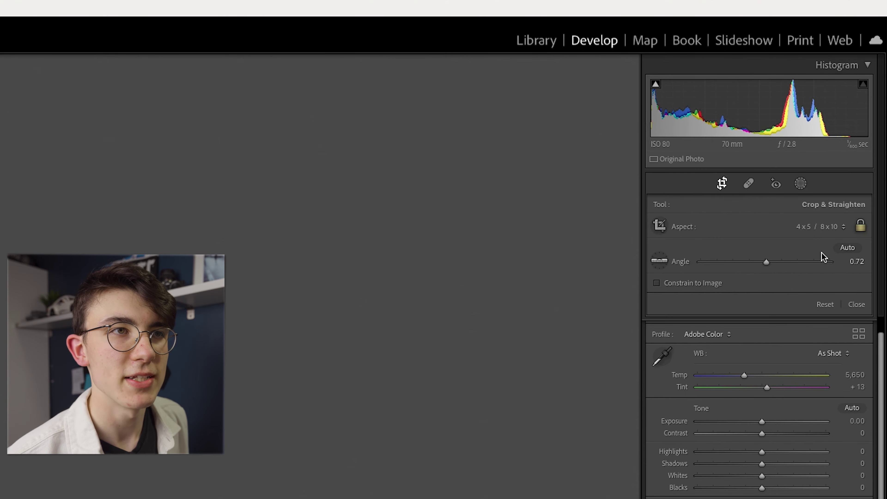
pyautogui.press('Return')
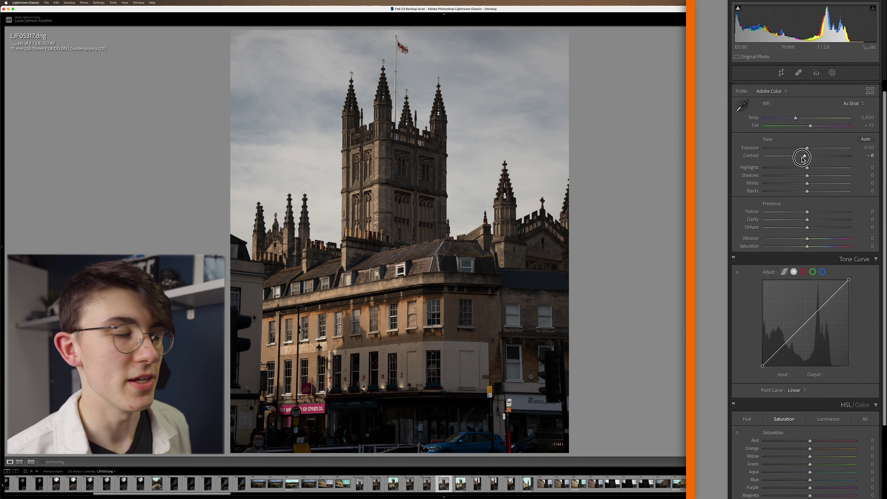
# Step: Lower Contrast to -100 and switch the Tone Curve to its region adjustments view
pyautogui.moveTo(804, 157); pyautogui.dragTo(765, 156)
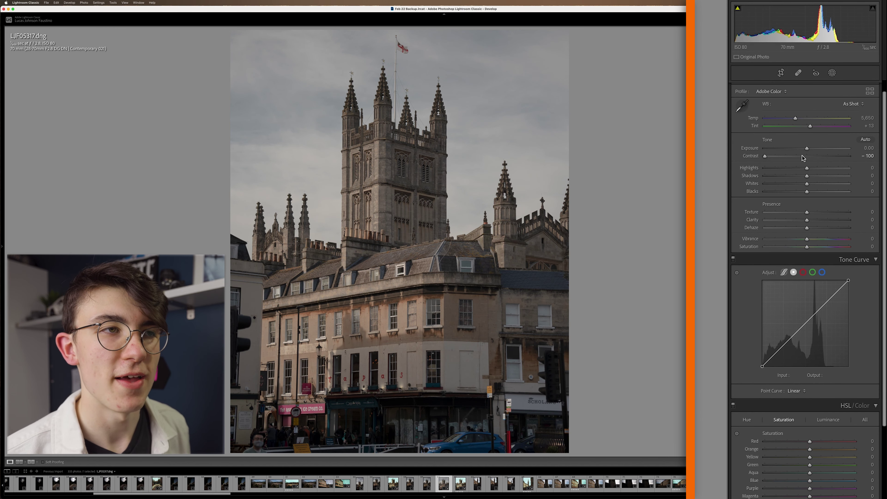
pyautogui.doubleClick(747, 157)
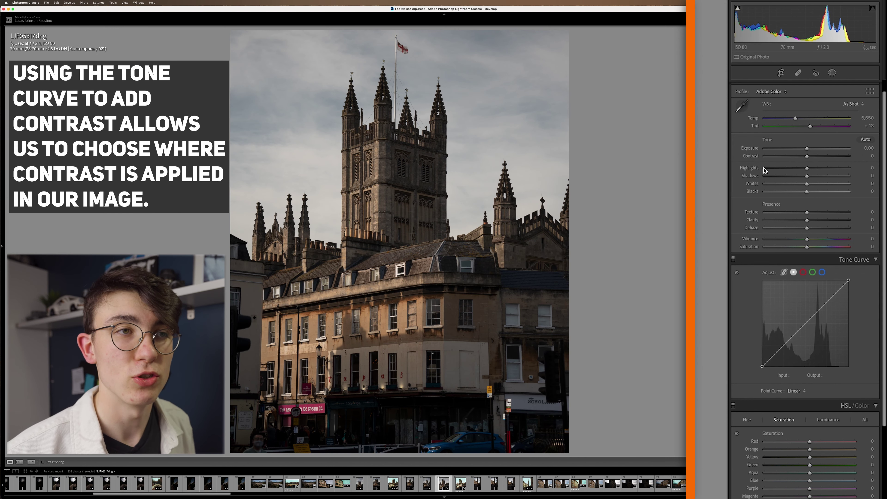
pyautogui.moveTo(791, 156); pyautogui.dragTo(760, 164)
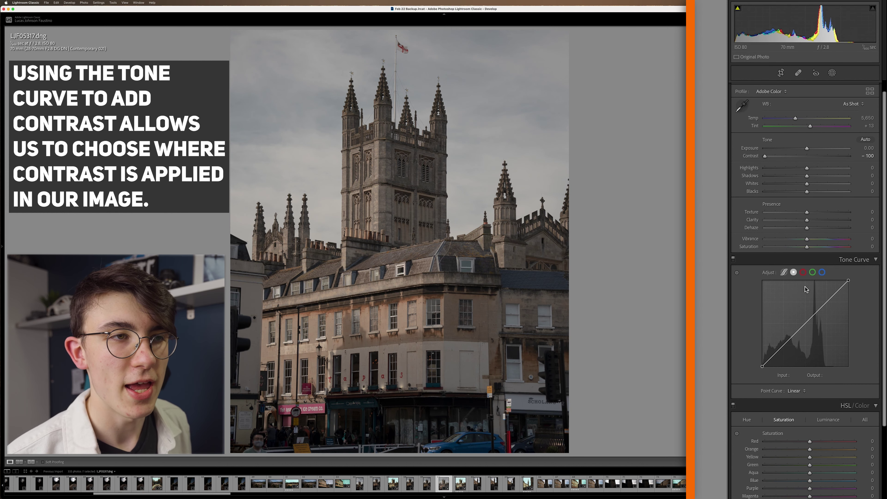
pyautogui.click(784, 273)
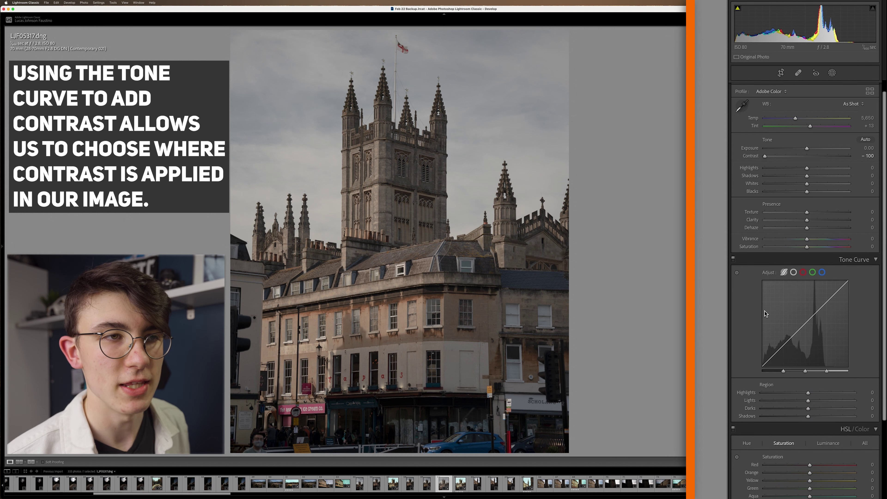
# Step: On the RGB point curve, lift the black point to fade shadows and raise the highlights
pyautogui.click(793, 272)
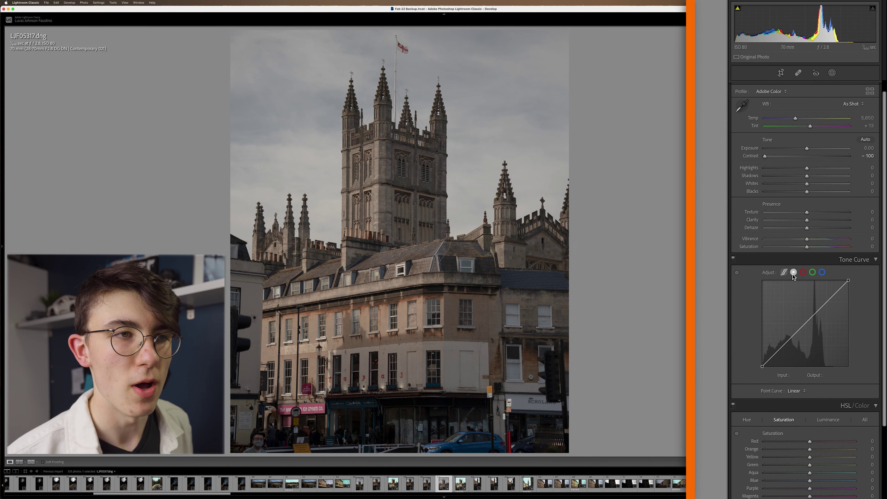
pyautogui.moveTo(763, 369); pyautogui.dragTo(761, 362)
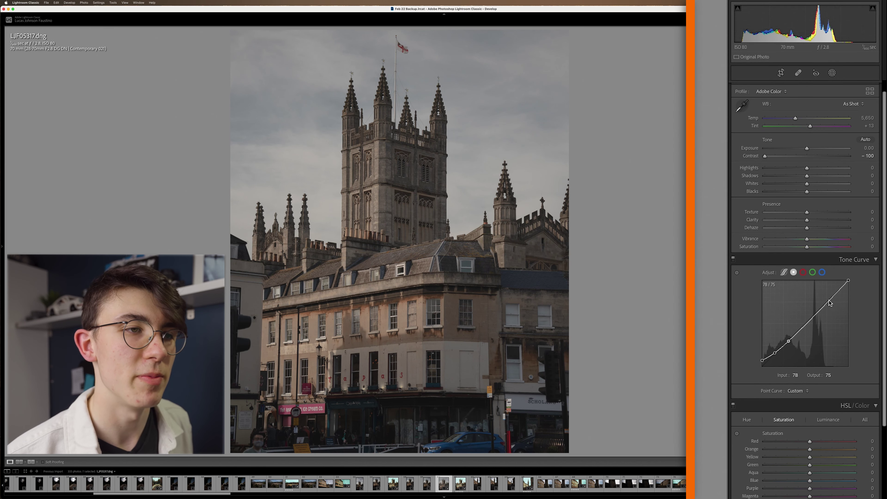
pyautogui.moveTo(831, 302); pyautogui.dragTo(837, 285)
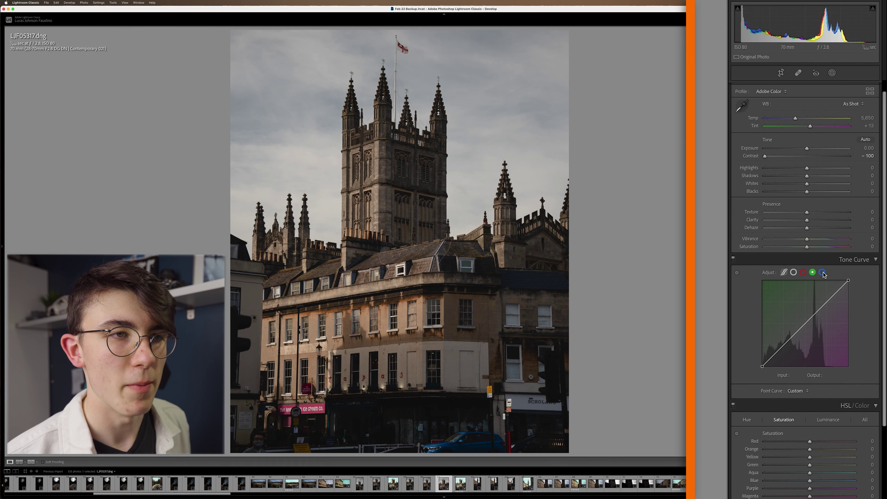
# Step: Build a red-channel S-curve: pull midtones down, add a 190/190 point, raise the lower point
pyautogui.click(803, 272)
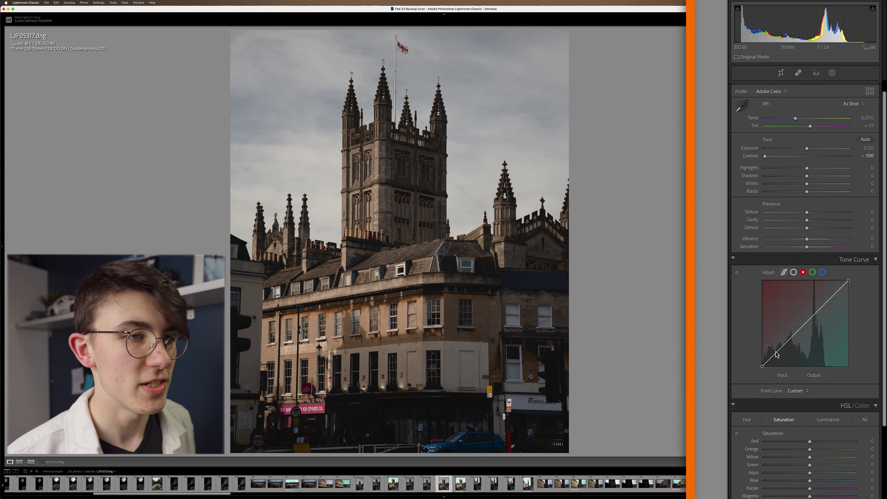
pyautogui.moveTo(777, 355); pyautogui.dragTo(806, 339)
pyautogui.moveTo(829, 307); pyautogui.dragTo(826, 303)
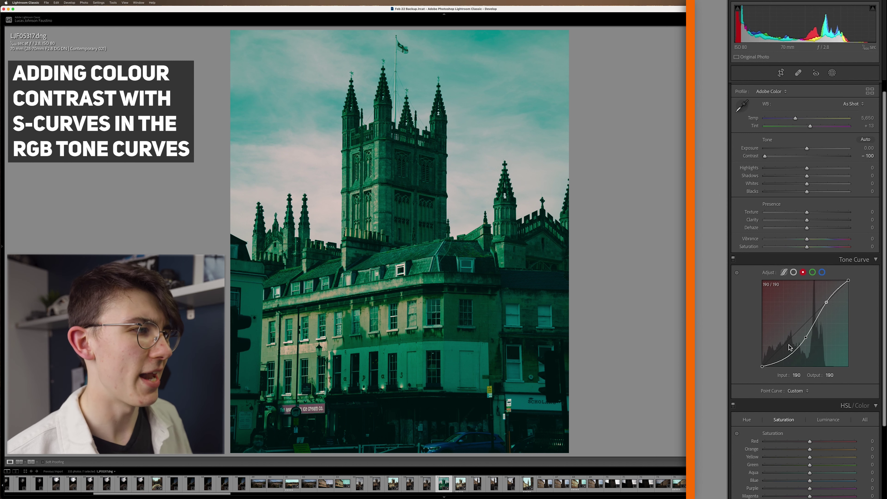
pyautogui.moveTo(806, 337); pyautogui.dragTo(807, 336)
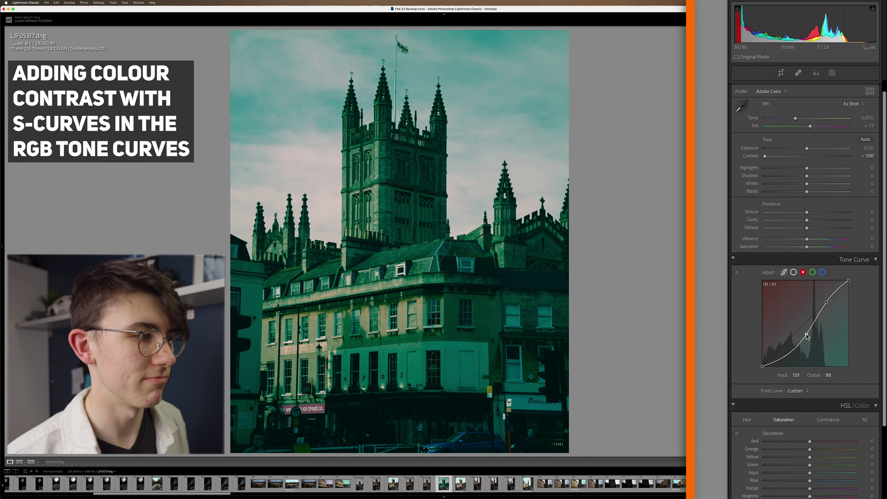
pyautogui.click(812, 272)
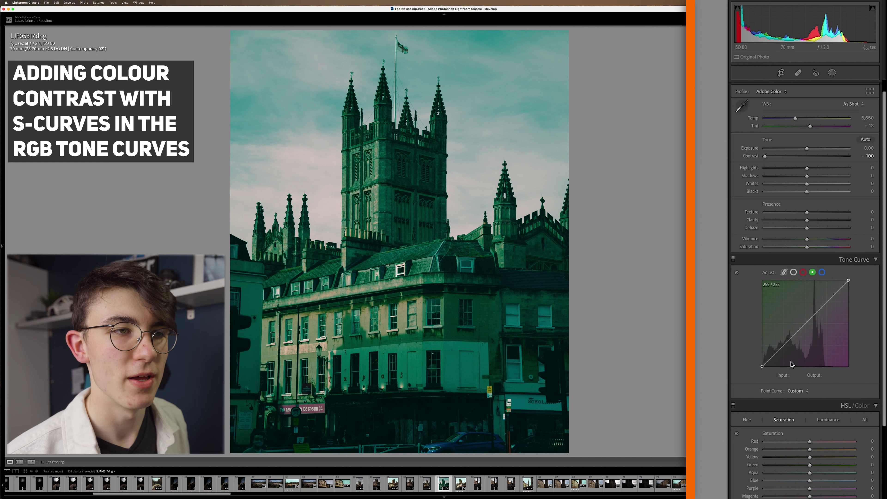
# Step: Add a shadow point on the green channel curve and drag it down
pyautogui.moveTo(783, 349); pyautogui.dragTo(783, 348)
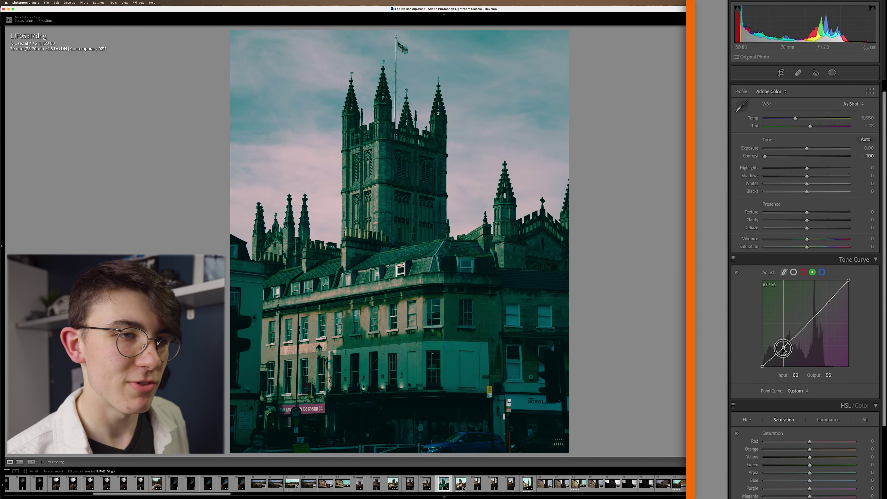
pyautogui.moveTo(783, 350); pyautogui.dragTo(763, 363)
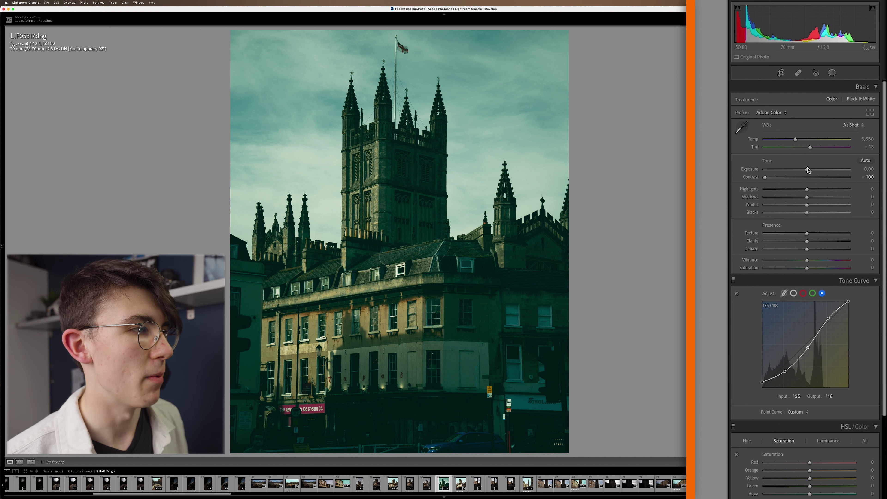
# Step: Set Exposure +1.30, Highlights -95, Blacks +100, Shadows +4, and warm Temp to 6,021
pyautogui.moveTo(808, 170); pyautogui.dragTo(817, 171)
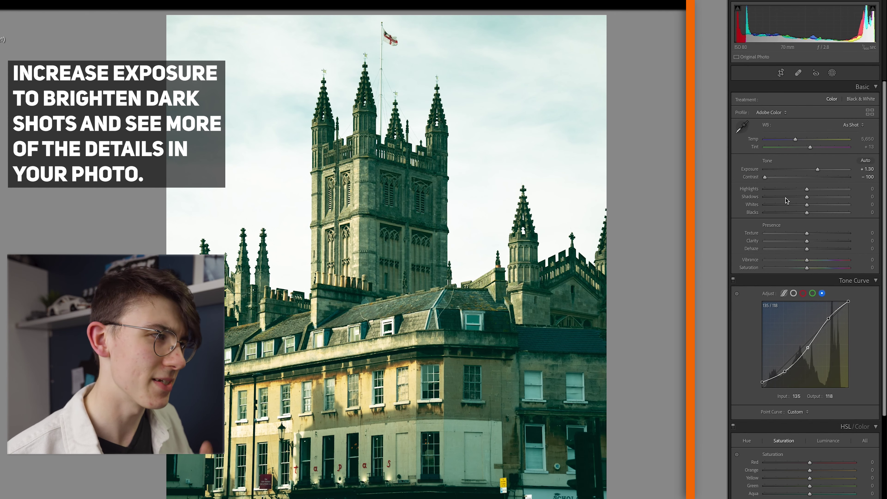
pyautogui.moveTo(806, 189); pyautogui.dragTo(766, 193)
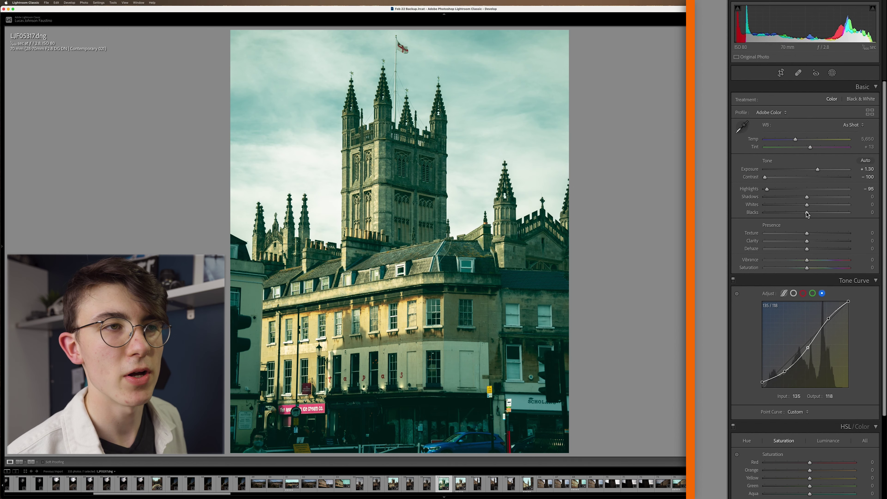
pyautogui.moveTo(807, 212); pyautogui.dragTo(884, 212)
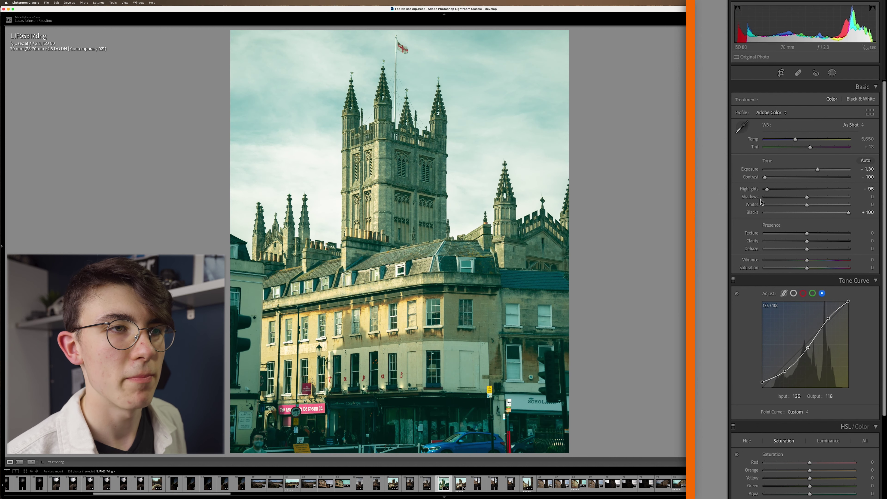
pyautogui.moveTo(805, 198); pyautogui.dragTo(808, 197)
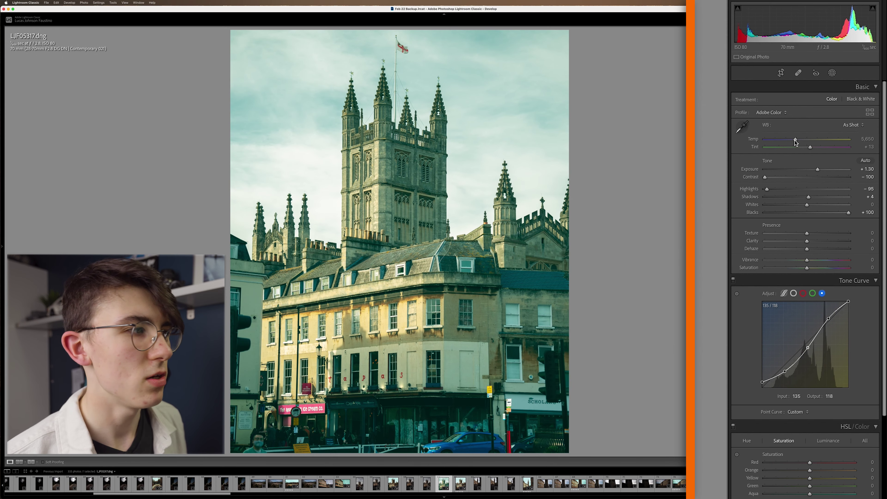
pyautogui.moveTo(795, 141); pyautogui.dragTo(798, 140)
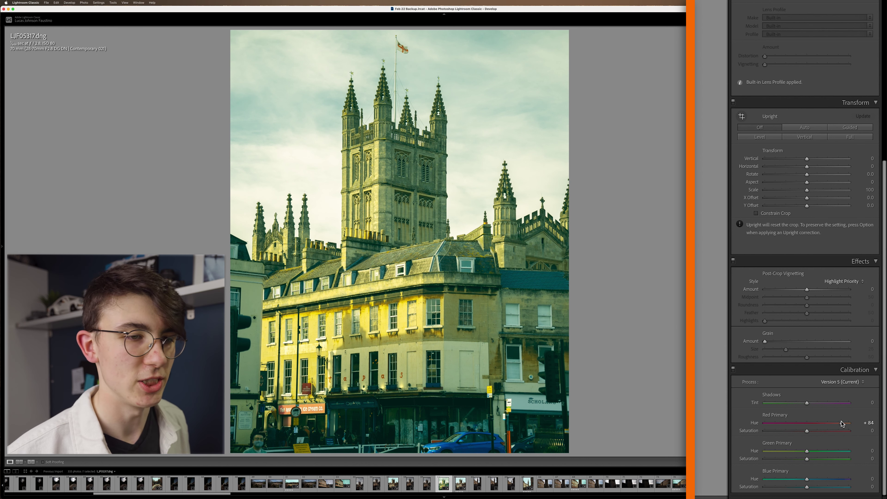
# Step: Shift Green Primary Hue toward teal and push Red Primary Hue up to +88
pyautogui.moveTo(807, 453); pyautogui.dragTo(846, 454)
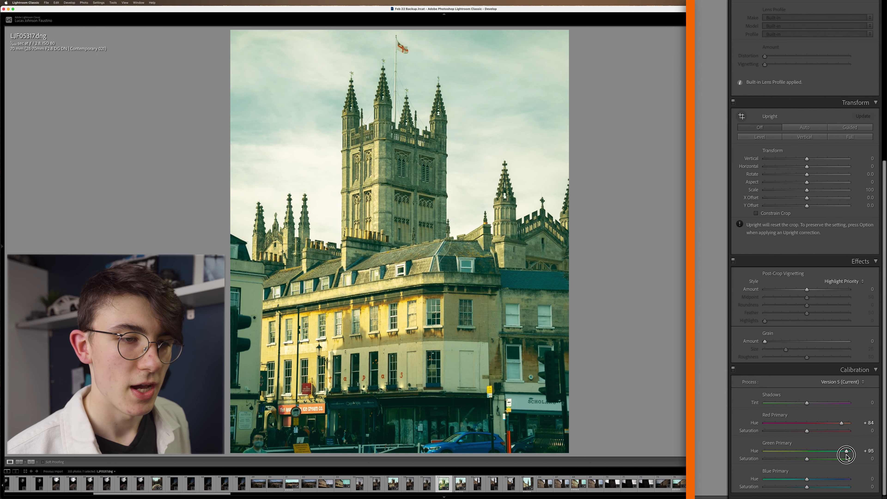
pyautogui.click(844, 423)
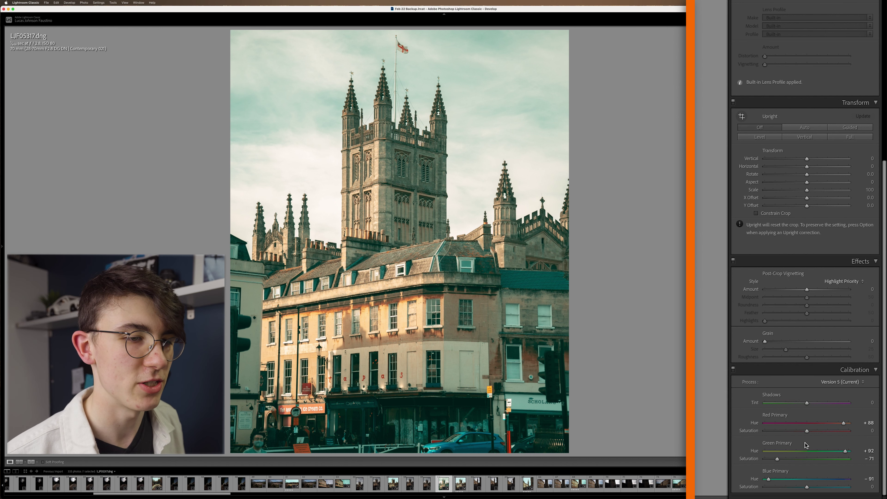
# Step: Enable lens profile corrections, applying the Sigma 28-70mm F2.8 DG DN profile
pyautogui.scroll(5, 806, 445)
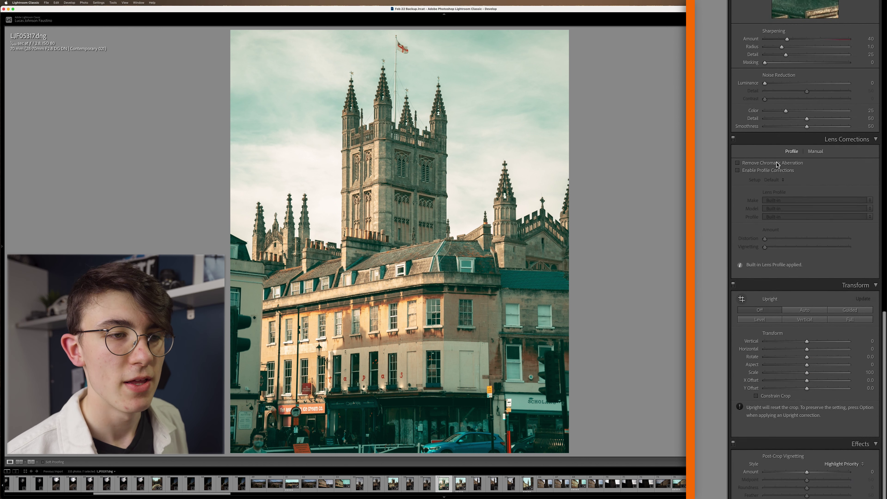
pyautogui.click(773, 174)
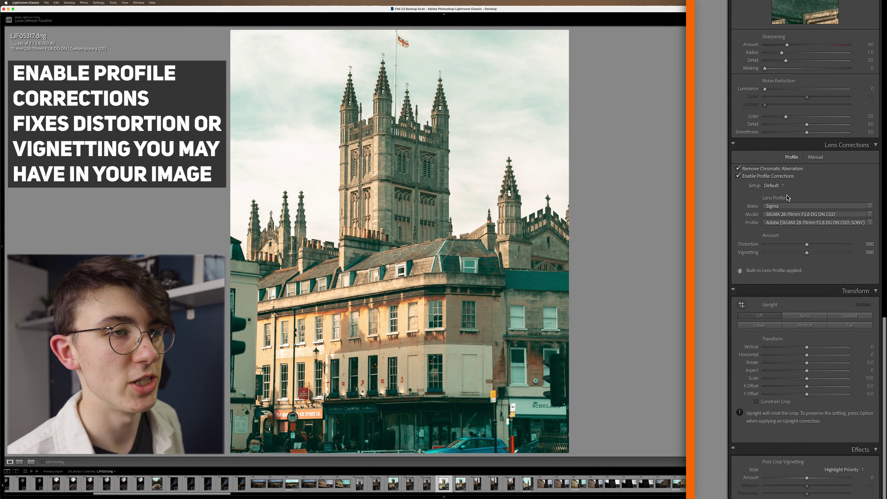
pyautogui.scroll(1, 788, 198)
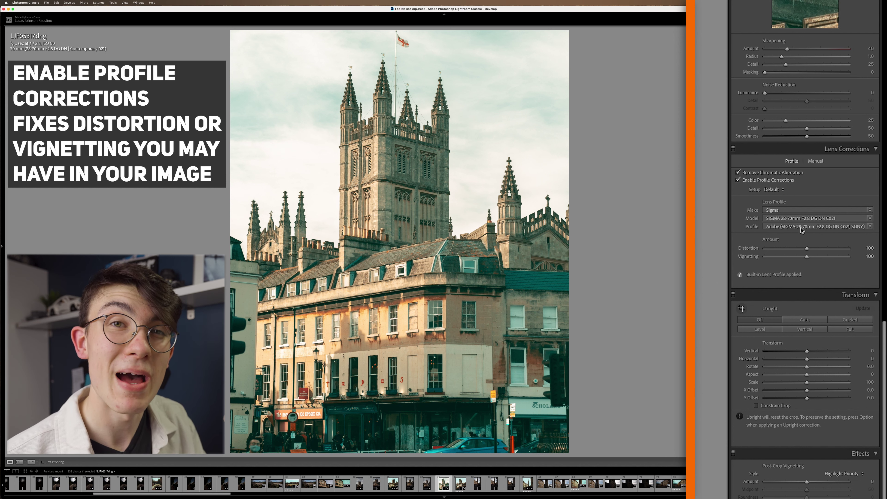
pyautogui.scroll(1, 801, 230)
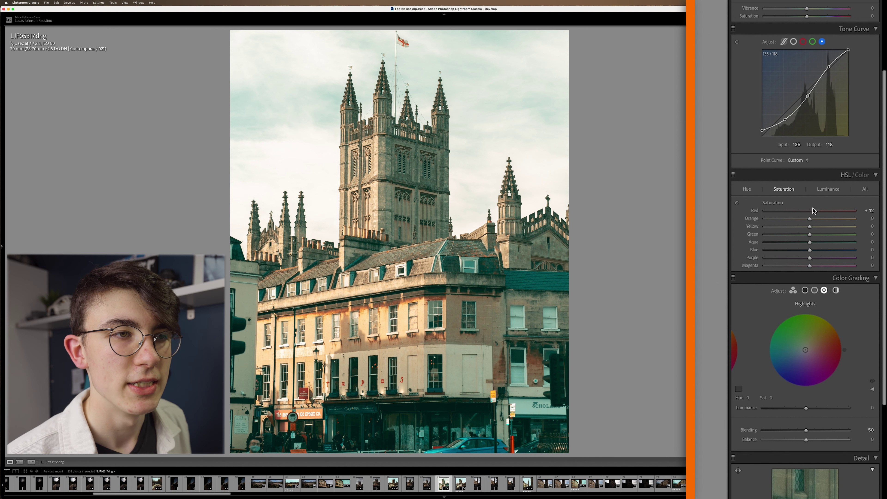
# Step: Raise Red saturation to +21, heavily desaturate Green, and shift the Red hue slightly
pyautogui.moveTo(814, 211); pyautogui.dragTo(856, 226)
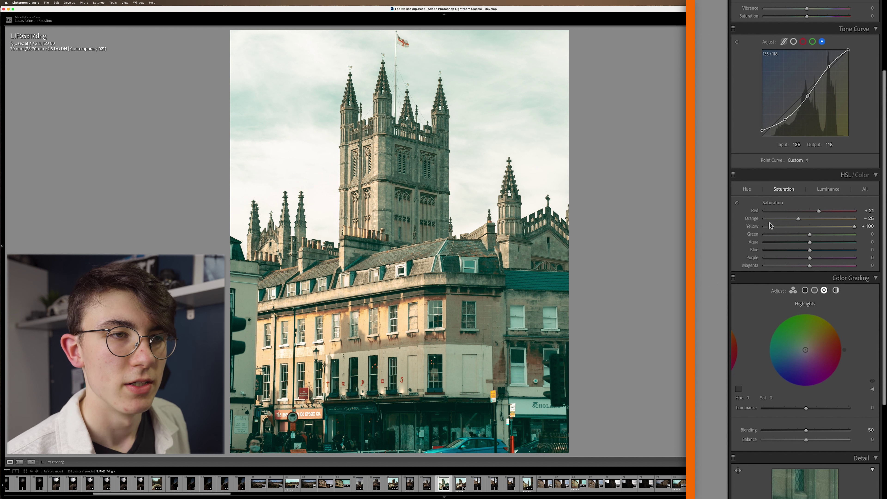
pyautogui.moveTo(809, 234); pyautogui.dragTo(783, 242)
pyautogui.click(747, 189)
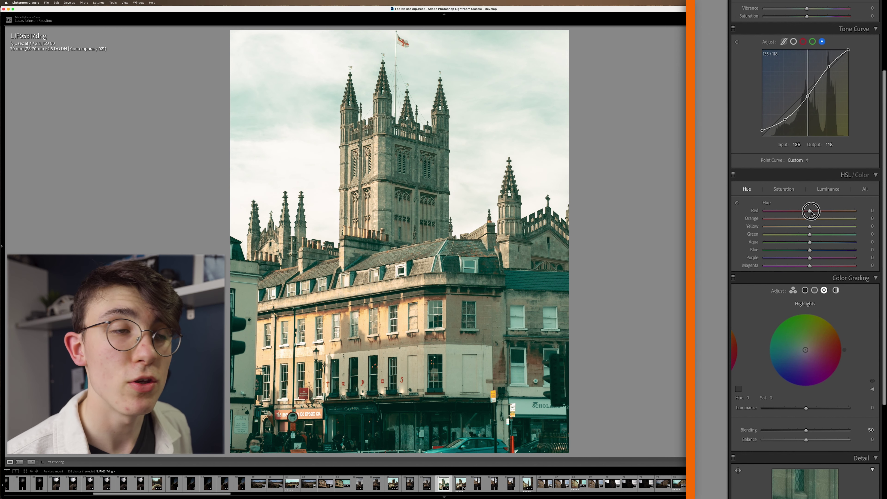
pyautogui.moveTo(811, 211)
pyautogui.mouseDown()
pyautogui.moveTo(819, 213)
pyautogui.moveTo(799, 220)
pyautogui.moveTo(815, 222)
pyautogui.mouseUp()
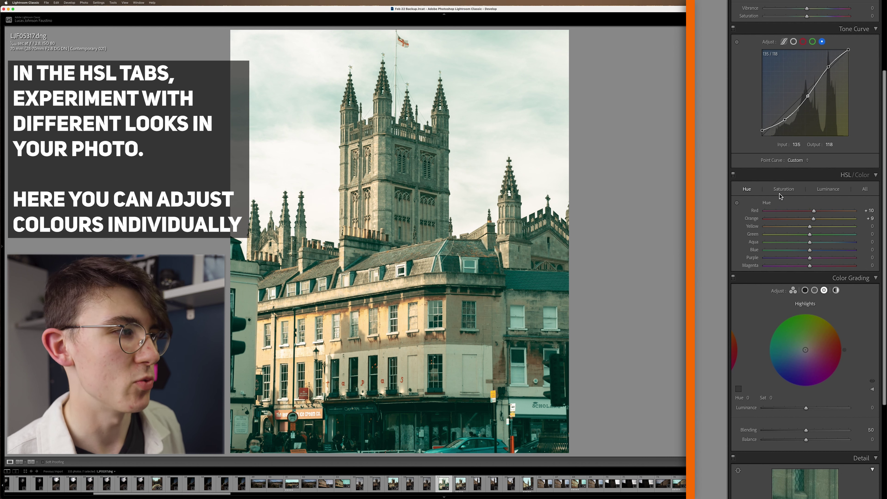
pyautogui.scroll(5, 780, 196)
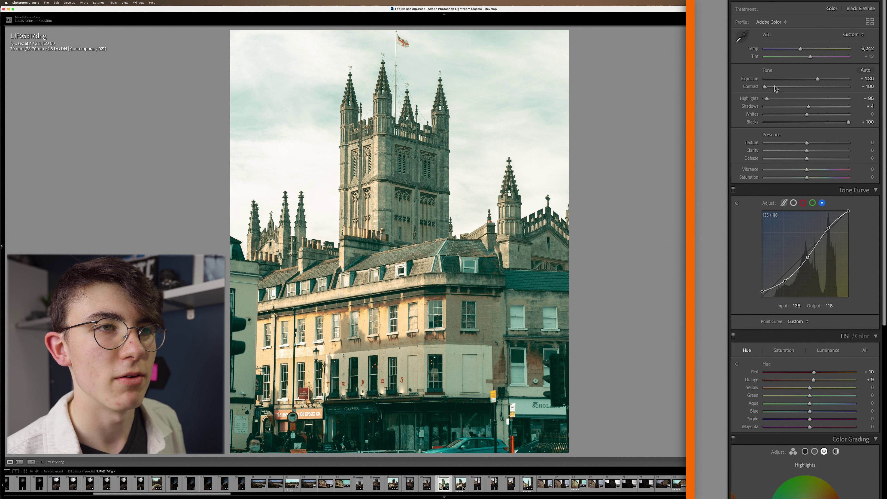
# Step: Raise Contrast from −100 to −28 in the Basic panel
pyautogui.moveTo(774, 88); pyautogui.dragTo(795, 92)
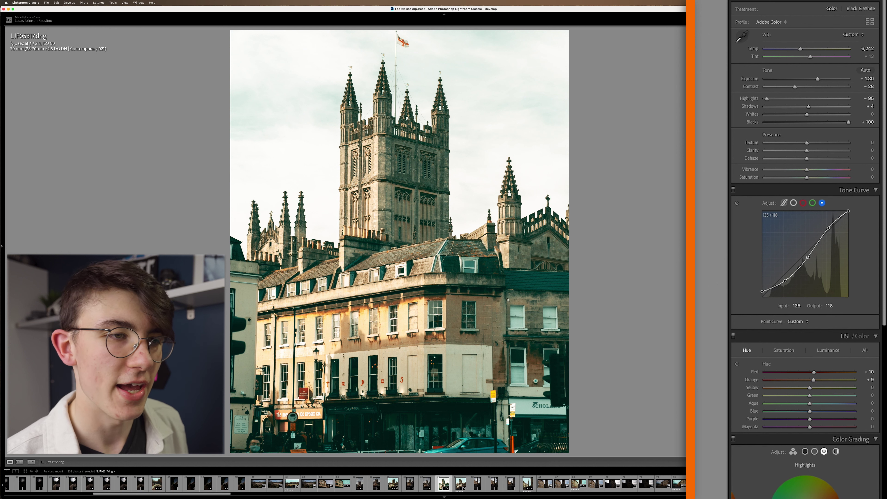
# Step: In HSL Hue, set Yellow to −7 and push Green fully to −100
pyautogui.scroll(-3, 830, 370)
pyautogui.moveTo(810, 349); pyautogui.dragTo(765, 355)
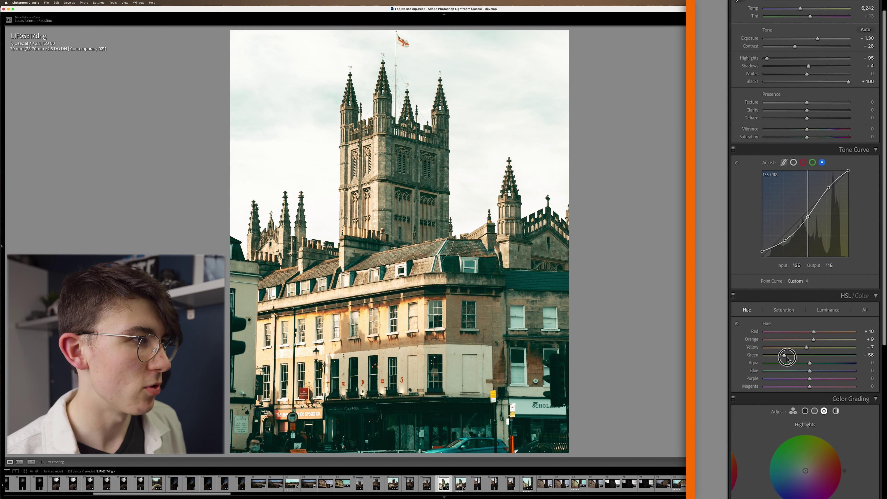
pyautogui.click(807, 355)
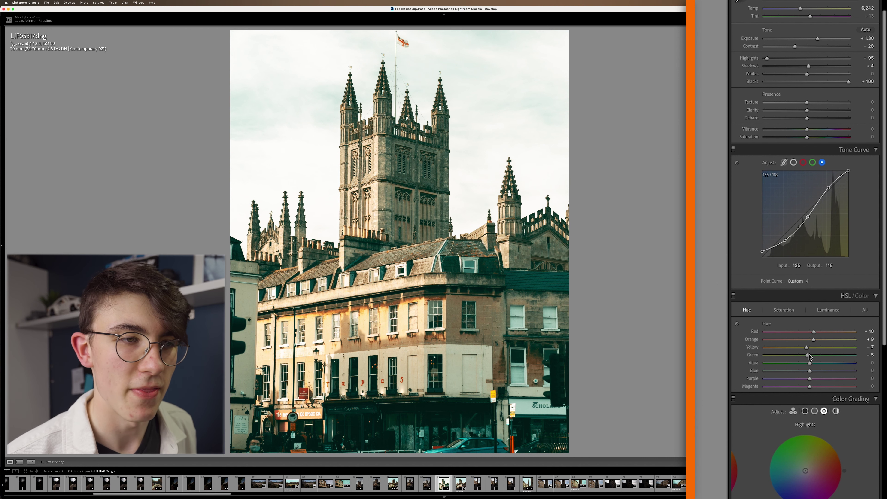
pyautogui.moveTo(809, 355); pyautogui.dragTo(796, 373)
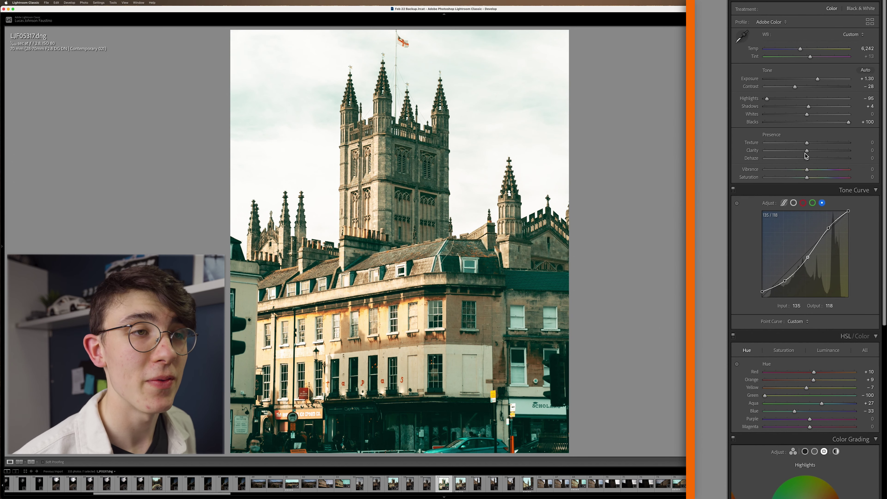
# Step: Drag Clarity down from −31 to about −45 for a softer image
pyautogui.moveTo(806, 155); pyautogui.dragTo(885, 150)
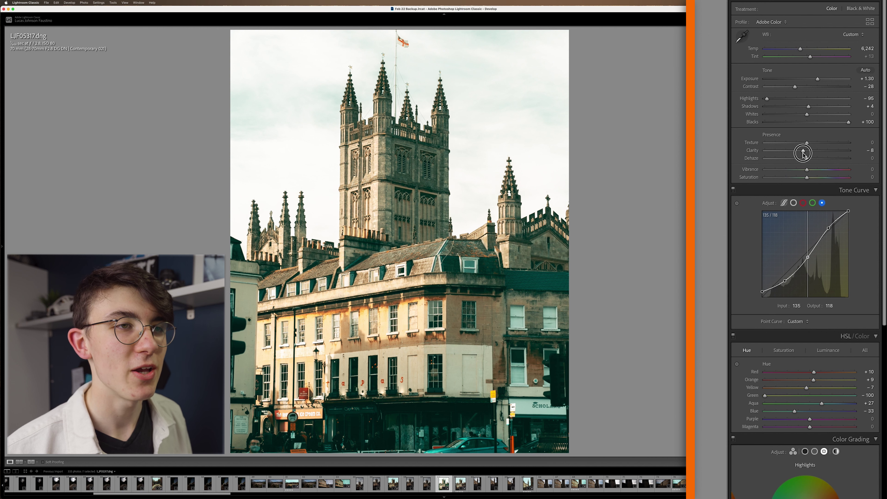
pyautogui.moveTo(803, 153); pyautogui.dragTo(798, 154)
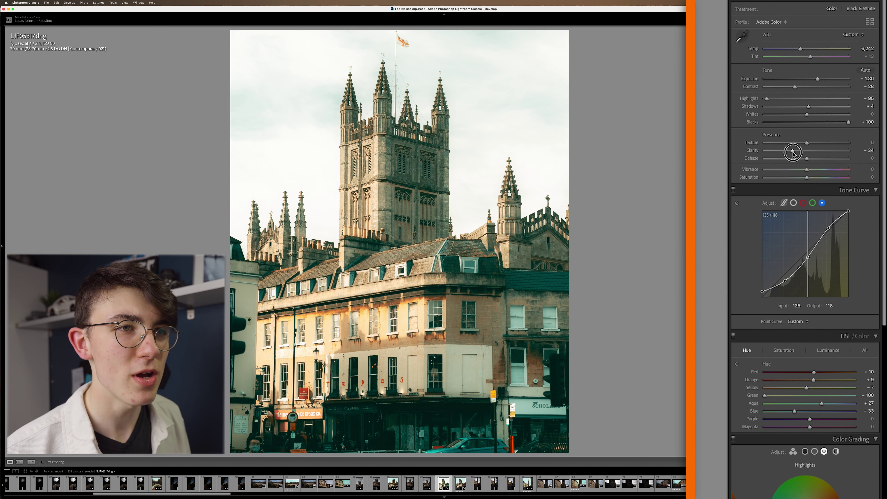
pyautogui.moveTo(795, 154); pyautogui.dragTo(794, 153)
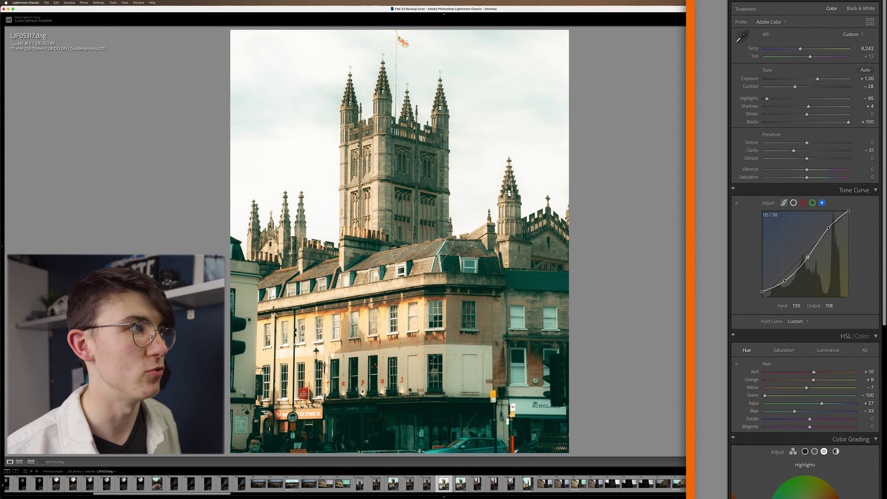
pyautogui.moveTo(794, 151); pyautogui.dragTo(793, 153)
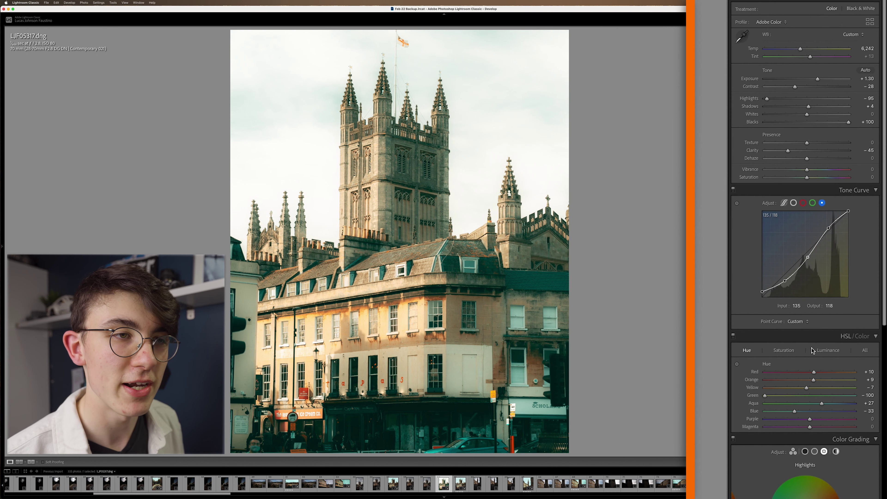
pyautogui.scroll(-5, 812, 351)
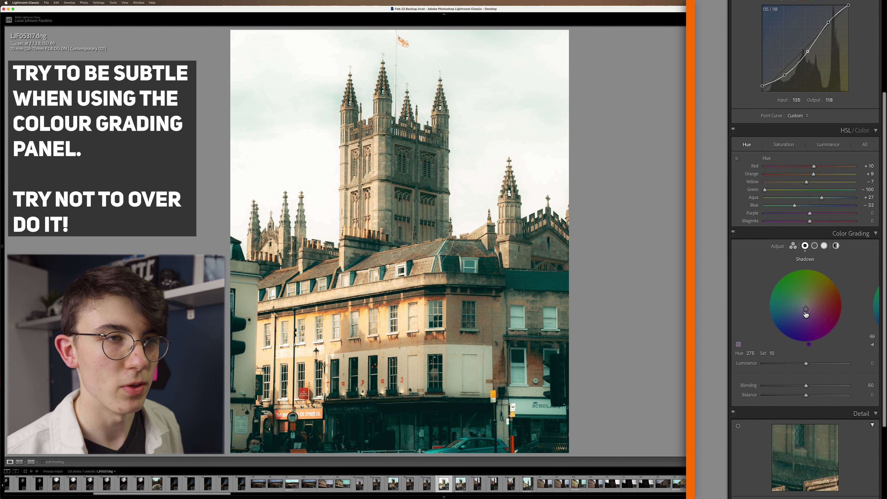
# Step: Compare the colour grade on and off, then warm the midtones slightly (Hue 60, Saturation 10)
pyautogui.click(733, 233)
pyautogui.click(733, 234)
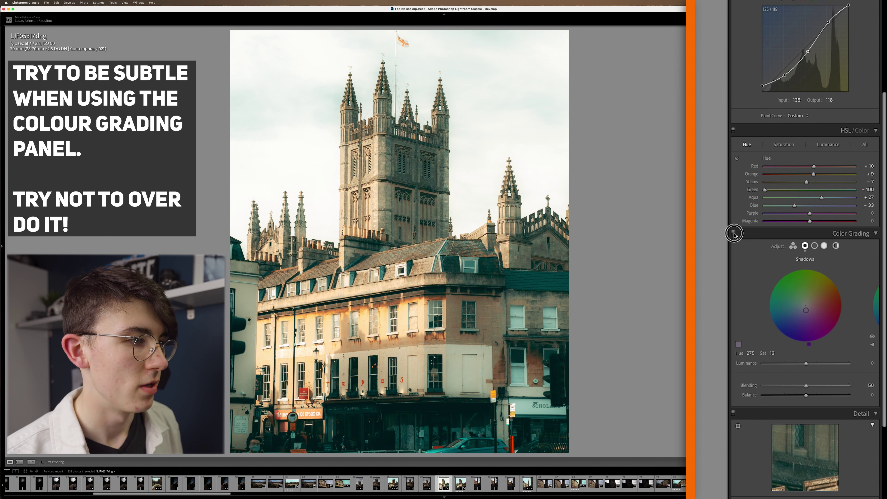
pyautogui.click(734, 233)
pyautogui.click(734, 233)
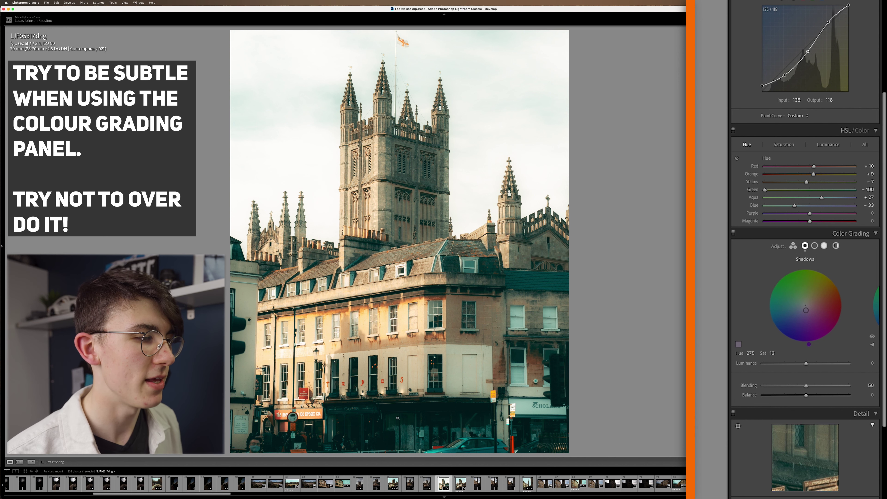
pyautogui.click(814, 246)
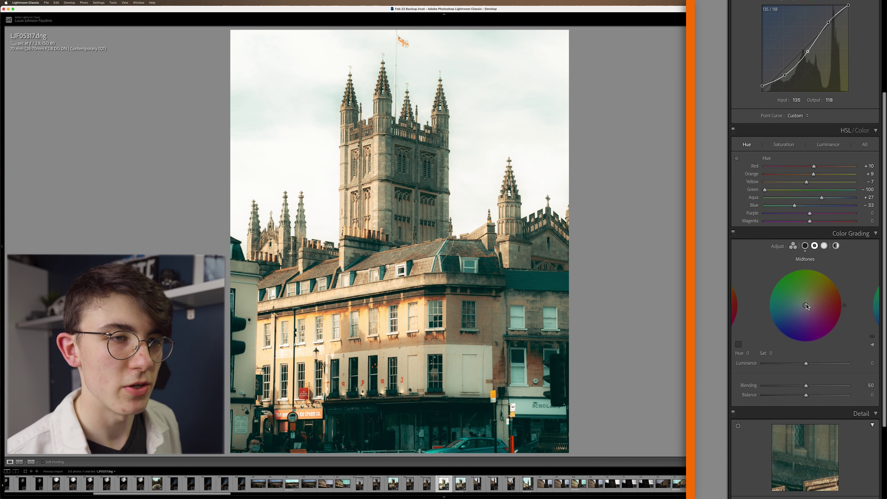
pyautogui.moveTo(806, 305); pyautogui.dragTo(808, 301)
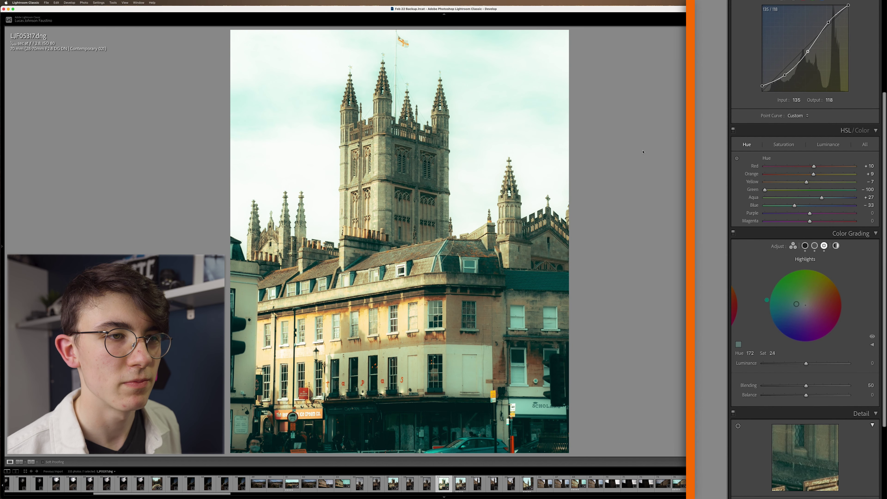
# Step: Raise the colour grading Blending to 100
pyautogui.click(805, 386)
pyautogui.moveTo(885, 391); pyautogui.dragTo(746, 393)
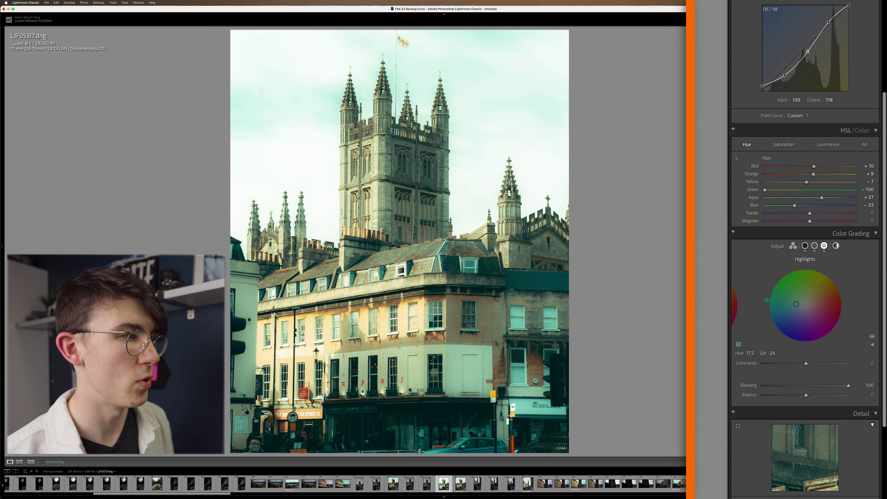
pyautogui.moveTo(807, 388); pyautogui.dragTo(722, 380)
pyautogui.moveTo(886, 401); pyautogui.dragTo(728, 400)
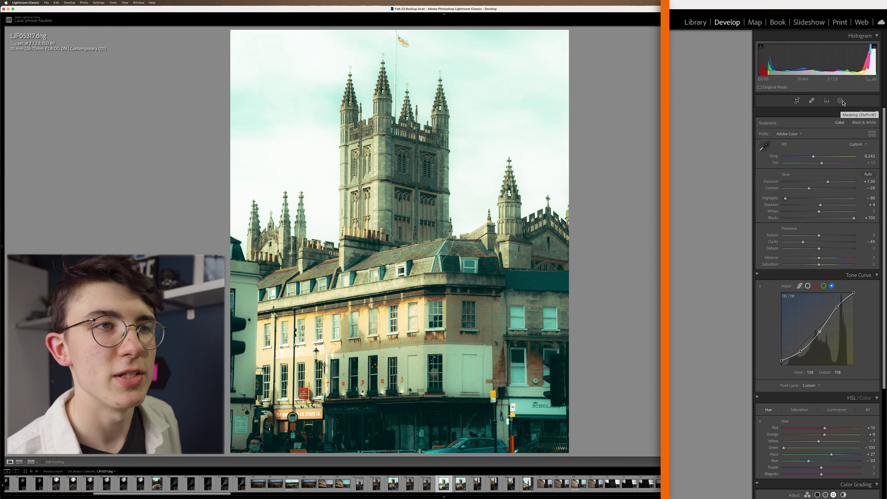
# Step: Add a linear gradient mask rising from the bottom, slightly tilted over the lower buildings
pyautogui.click(840, 100)
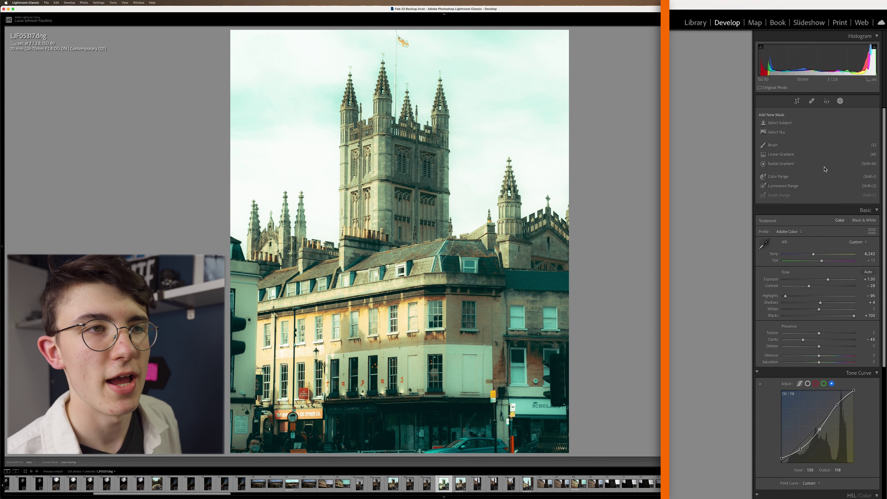
pyautogui.click(787, 154)
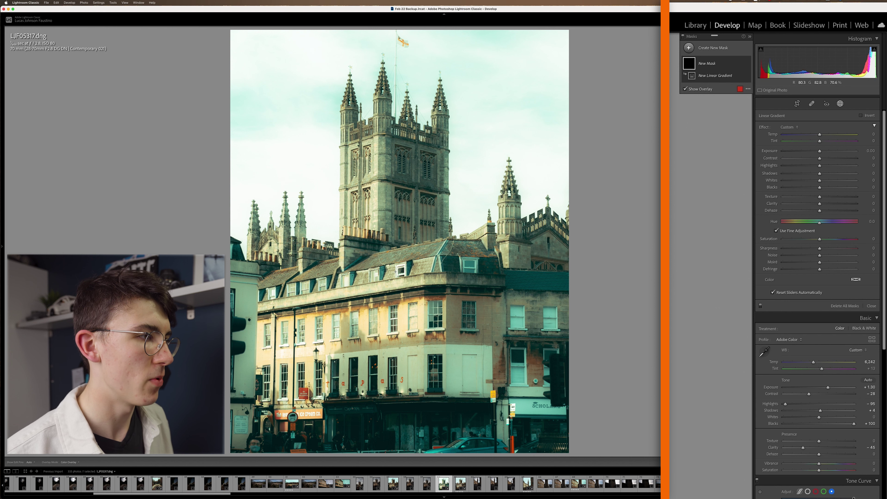
pyautogui.moveTo(396, 272); pyautogui.dragTo(395, 68)
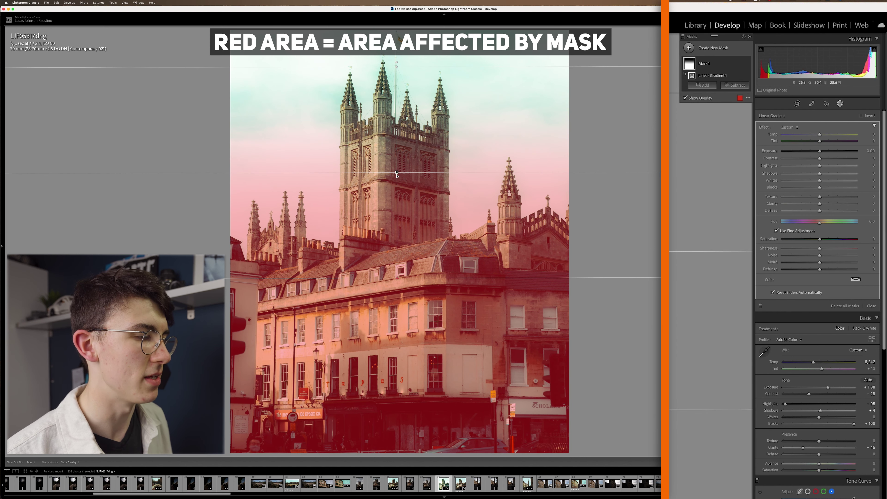
pyautogui.moveTo(396, 174); pyautogui.dragTo(399, 306)
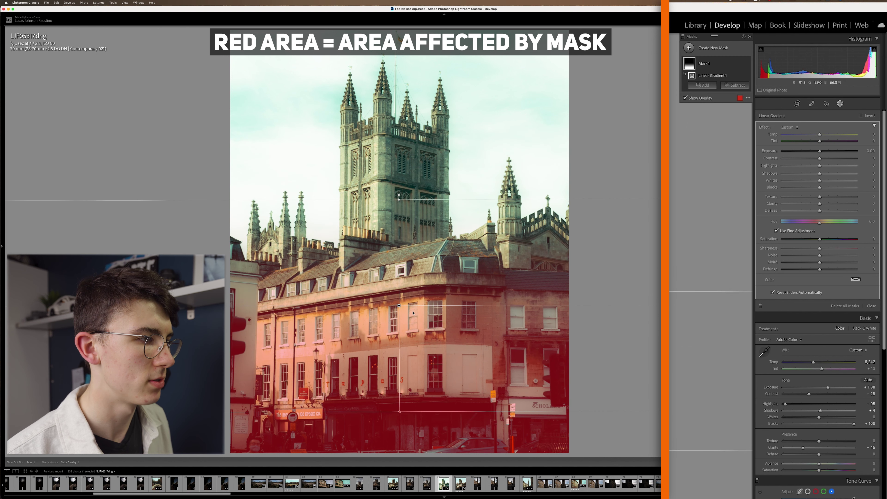
pyautogui.moveTo(540, 307); pyautogui.dragTo(545, 303)
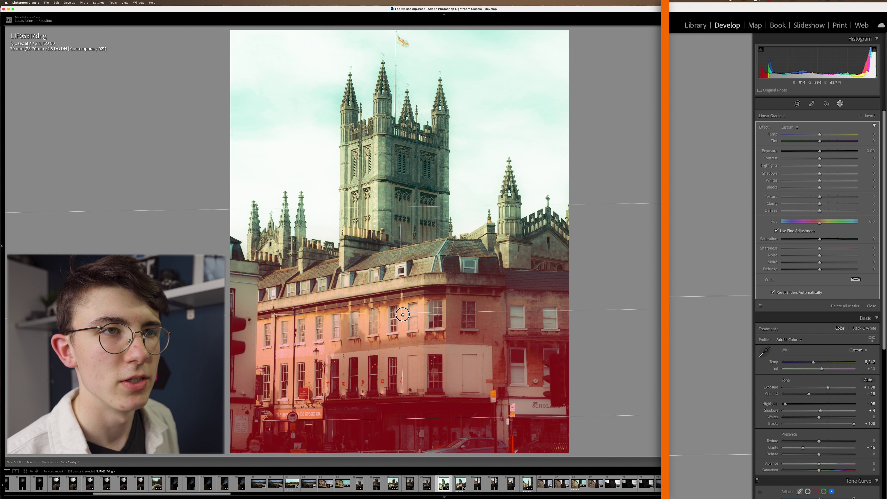
# Step: Set the mask Exposure to about −0.74 and nudge the gradient slightly lower
pyautogui.moveTo(821, 153); pyautogui.dragTo(815, 153)
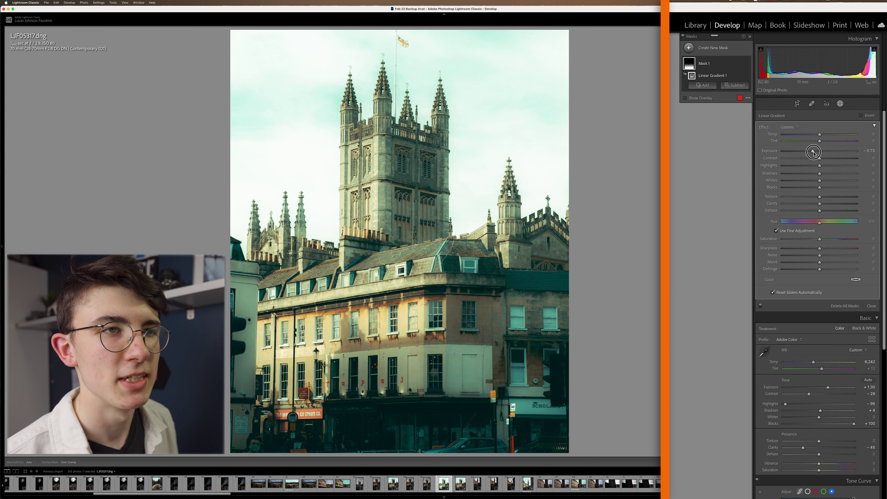
pyautogui.moveTo(815, 153); pyautogui.dragTo(816, 153)
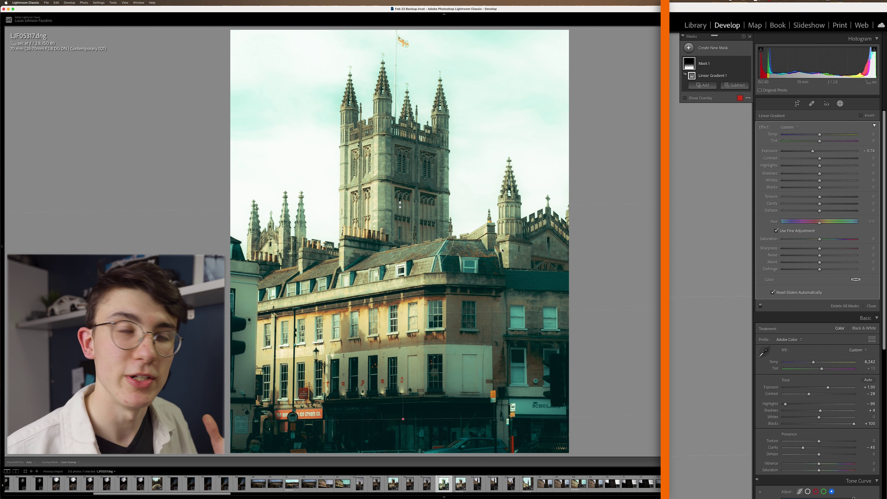
pyautogui.moveTo(402, 313); pyautogui.dragTo(400, 326)
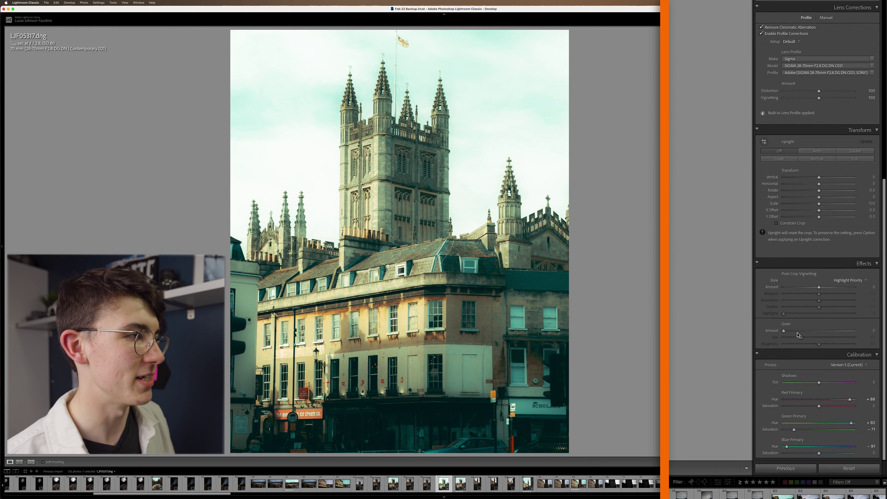
# Step: Set Grain Amount to 10 and zoom into the tower to check the grain
pyautogui.moveTo(784, 330); pyautogui.dragTo(792, 329)
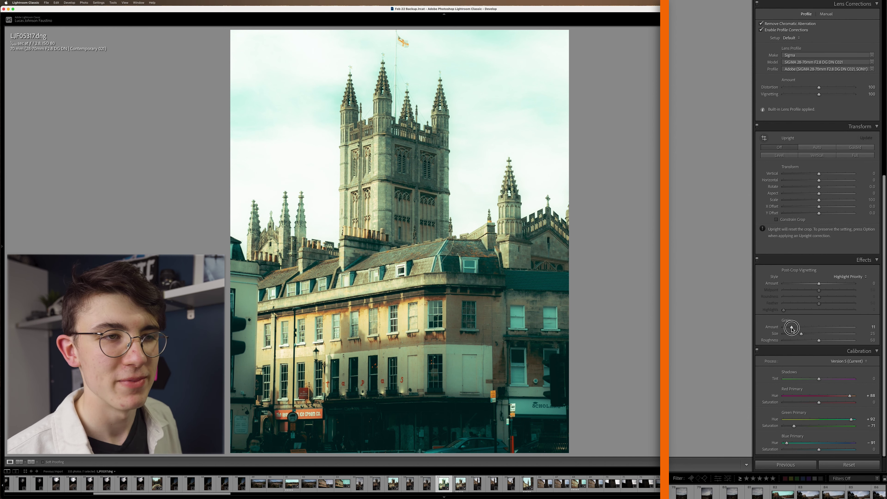
pyautogui.moveTo(791, 328); pyautogui.dragTo(790, 328)
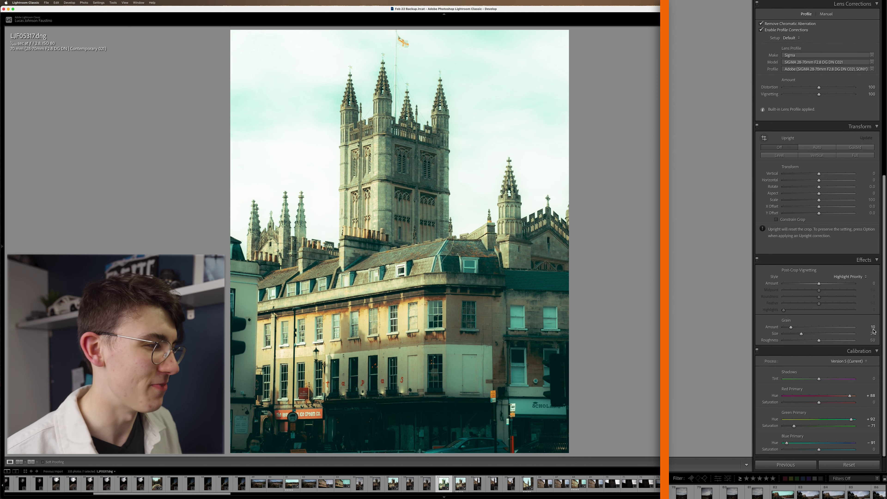
pyautogui.moveTo(403, 193); pyautogui.dragTo(406, 192)
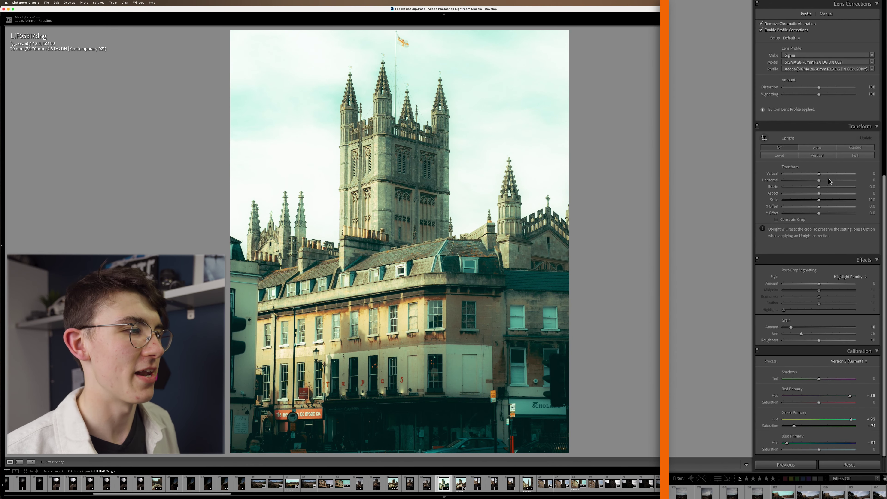
pyautogui.scroll(10, 830, 181)
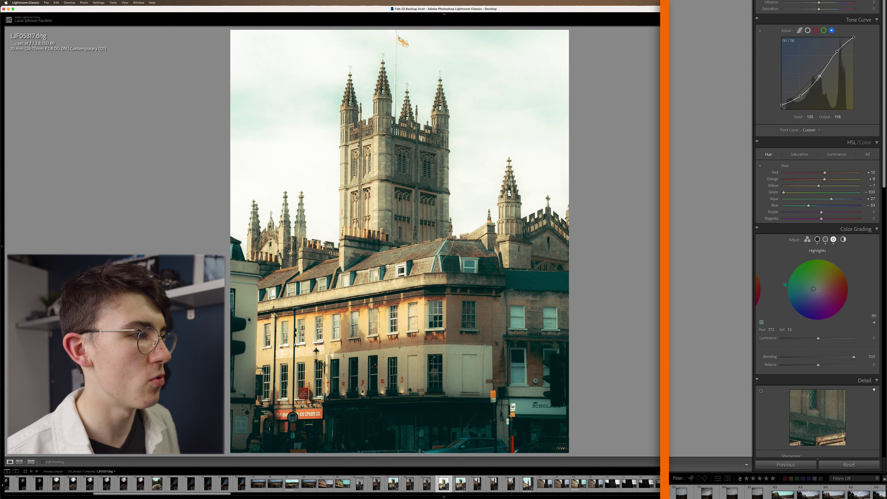
pyautogui.click(820, 76)
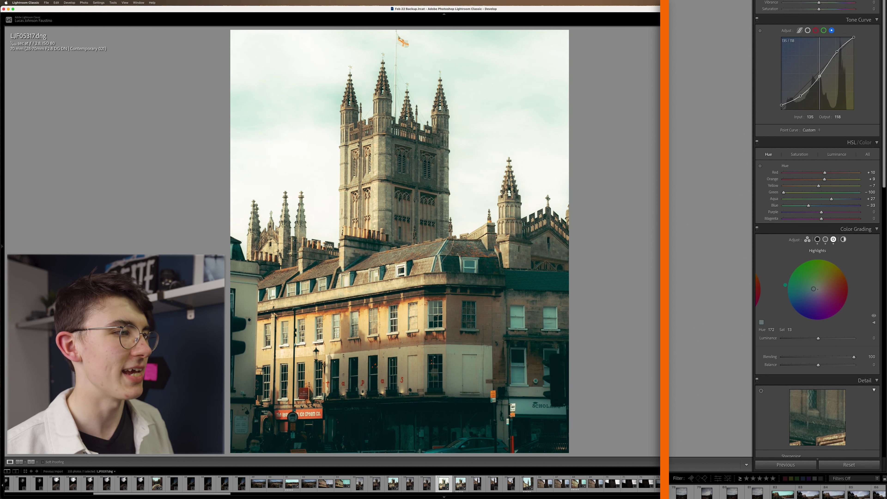